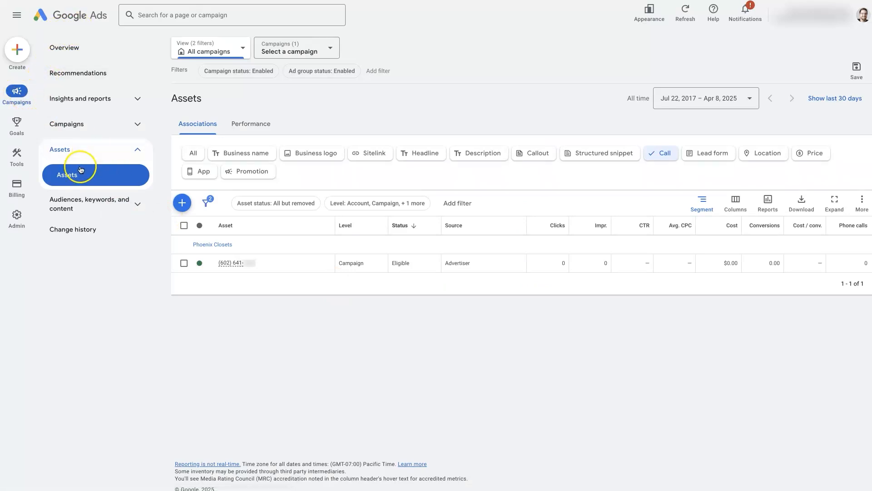
Step: Examine the levels a new call asset can be added to: Account, Campaign and Ad group
left_click(122, 151)
left_click(121, 151)
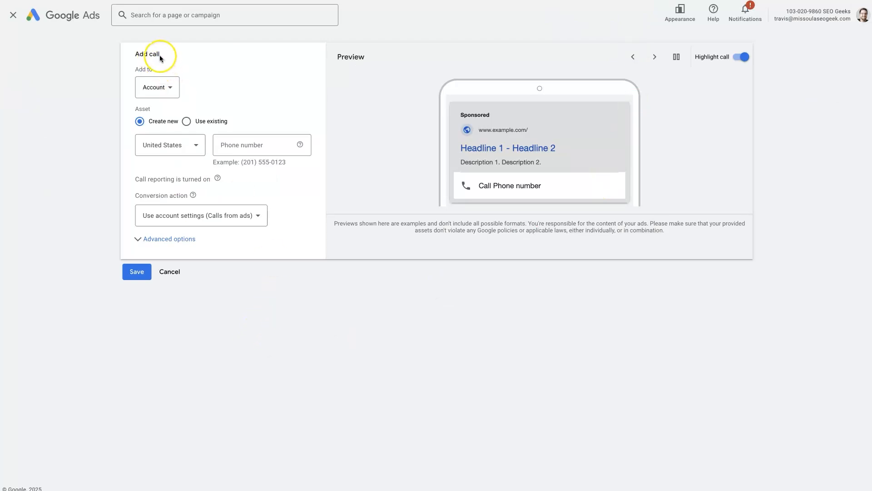
left_click(159, 86)
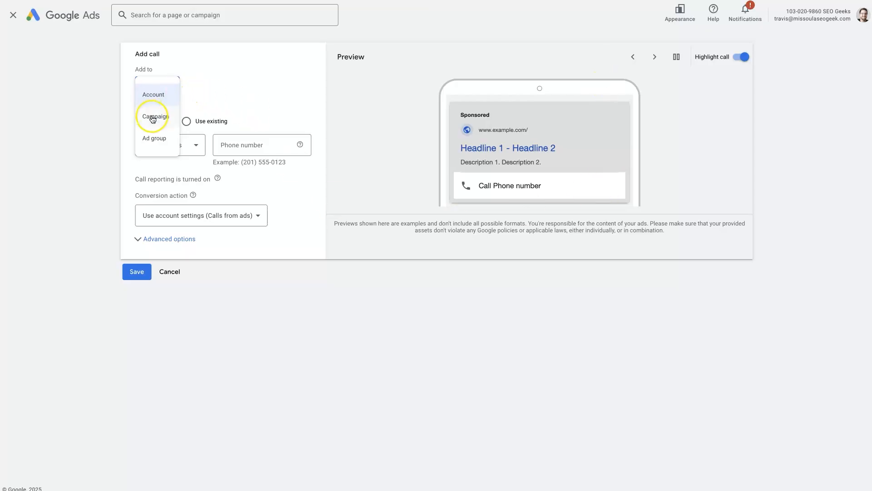
left_click(71, 176)
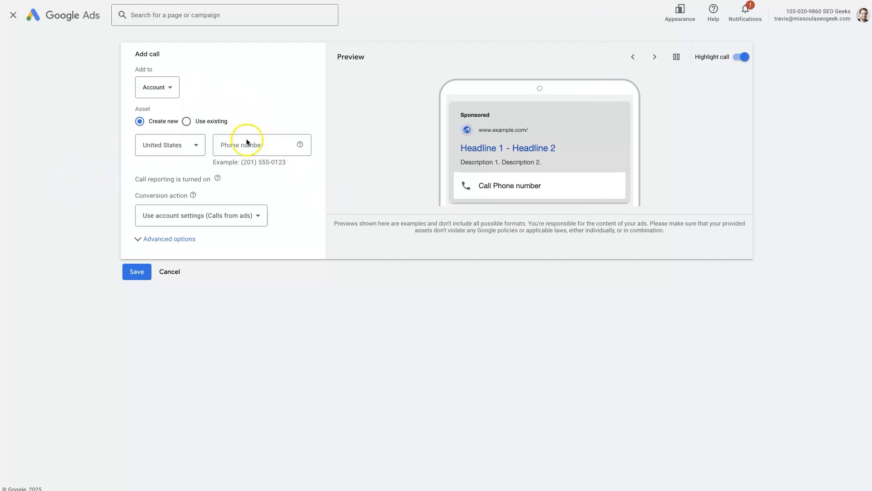
left_click(156, 87)
left_click(77, 122)
left_click(150, 88)
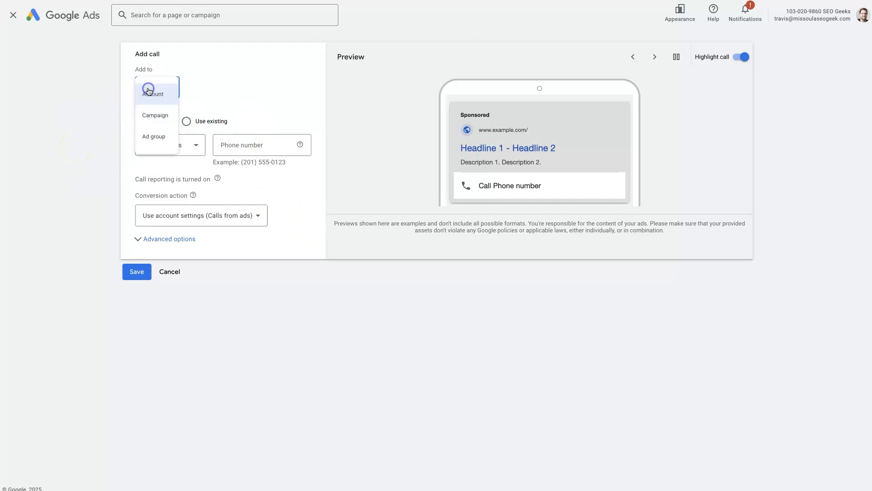
left_click(68, 123)
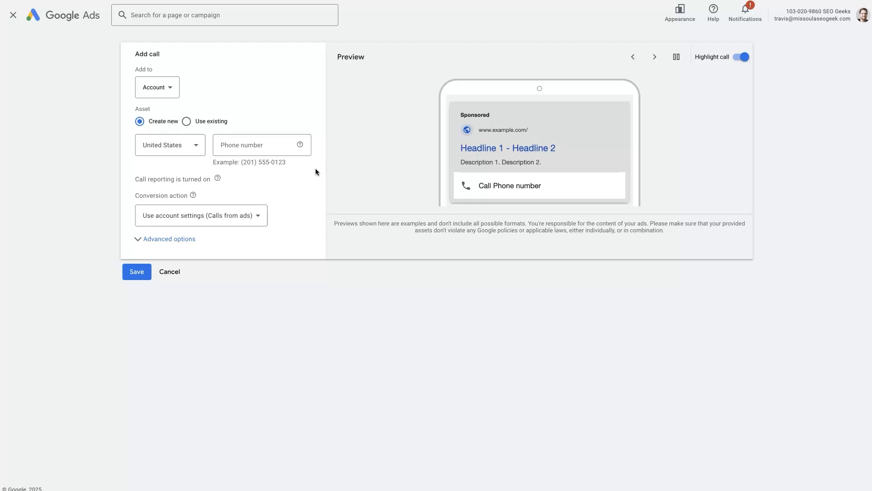
Step: Look through the country choices for the call asset's phone number and examine the example number format for United States
left_click(150, 147)
scroll(189, 209, "down", 5)
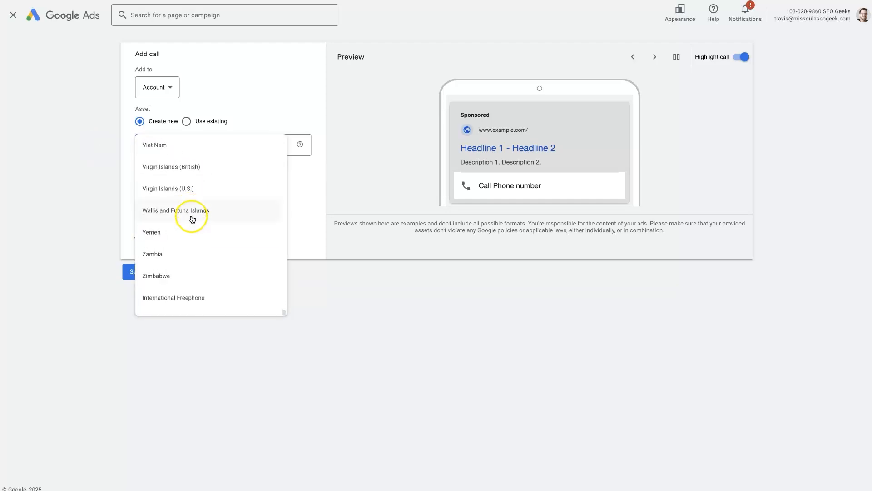
scroll(217, 241, "up", 5)
scroll(220, 235, "up", 15)
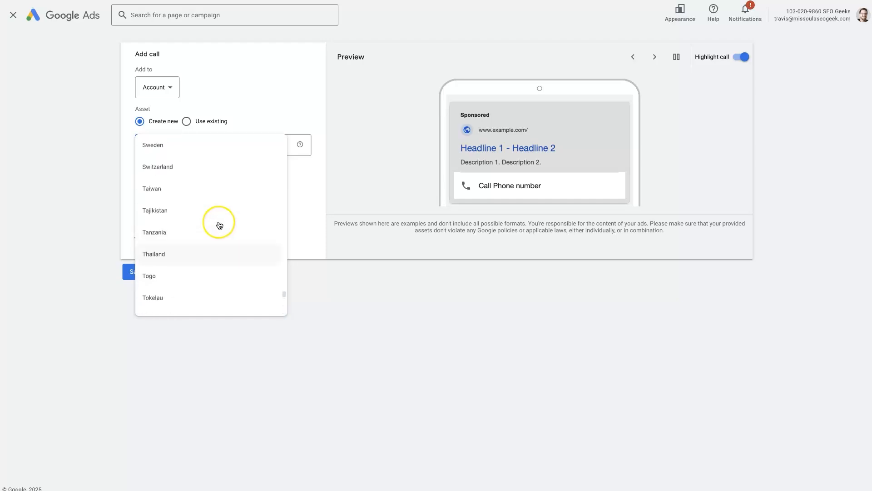
left_click(74, 163)
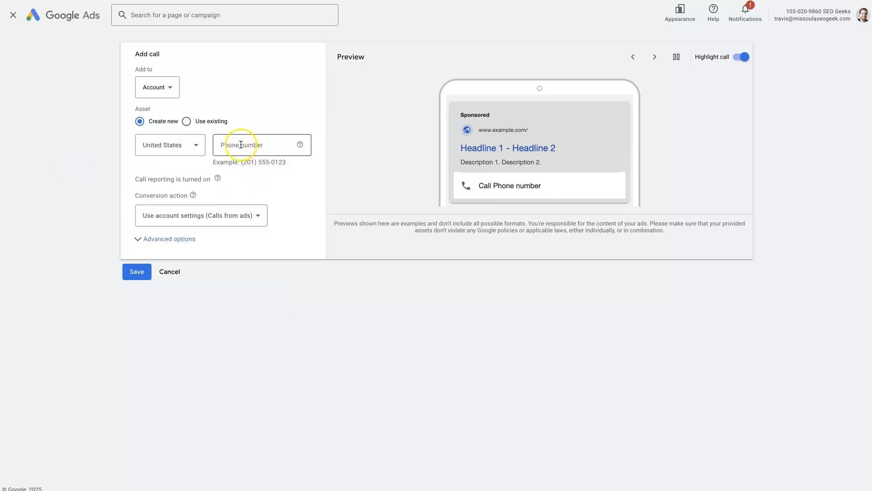
left_click_drag(240, 162, 280, 163)
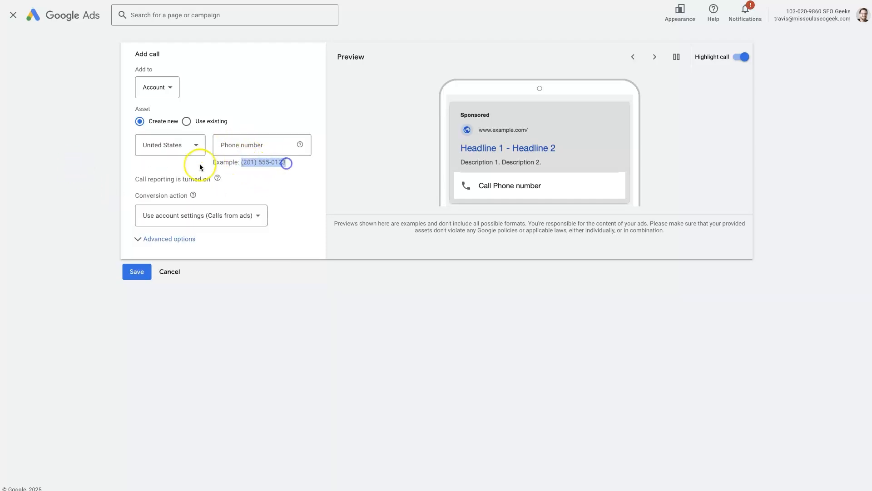
Step: Try United Kingdom as the phone number's country to check its example format, and return the country to United States
left_click(181, 145)
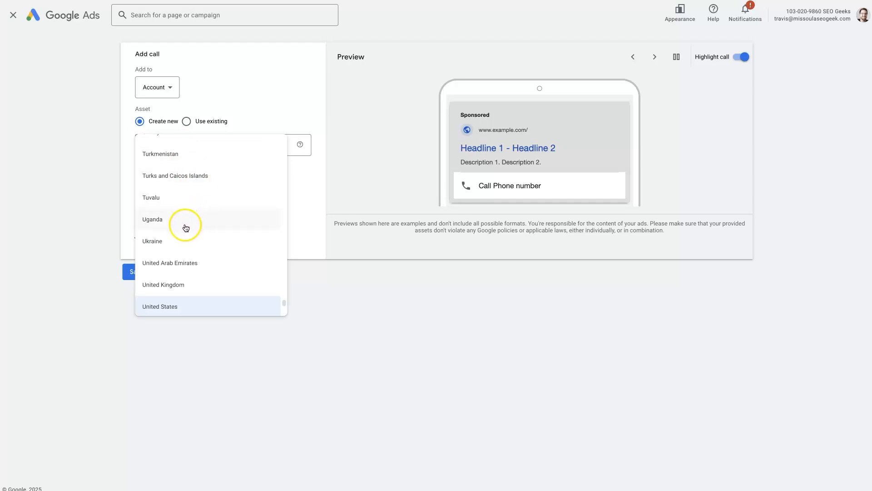
scroll(185, 237, "down", 1)
left_click(182, 260)
left_click_drag(302, 162, 241, 163)
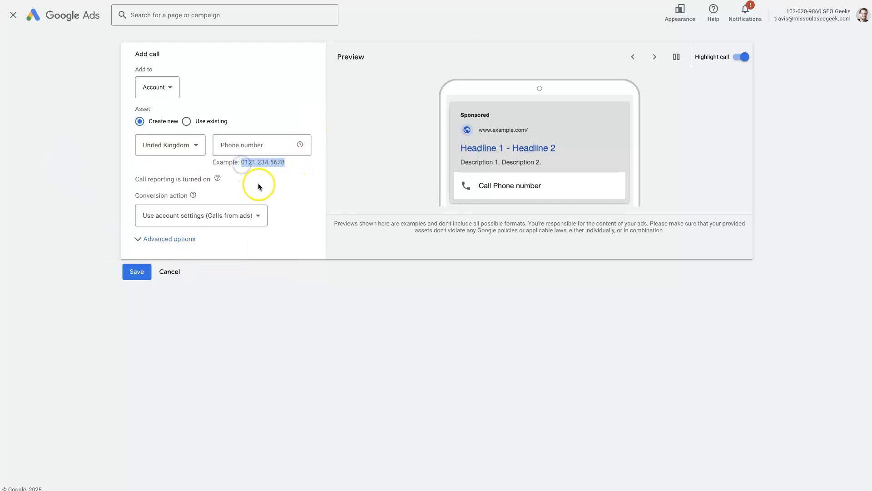
left_click(267, 181)
left_click(164, 141)
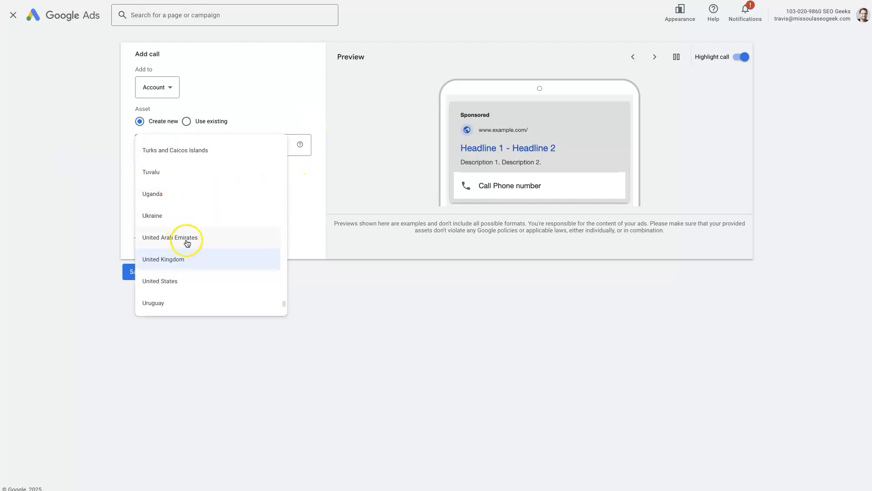
left_click(176, 280)
left_click(71, 166)
Step: Enter the business phone number for the account-level United States call asset, check it against the example format, and save the asset
left_click(246, 145)
type("555) ")
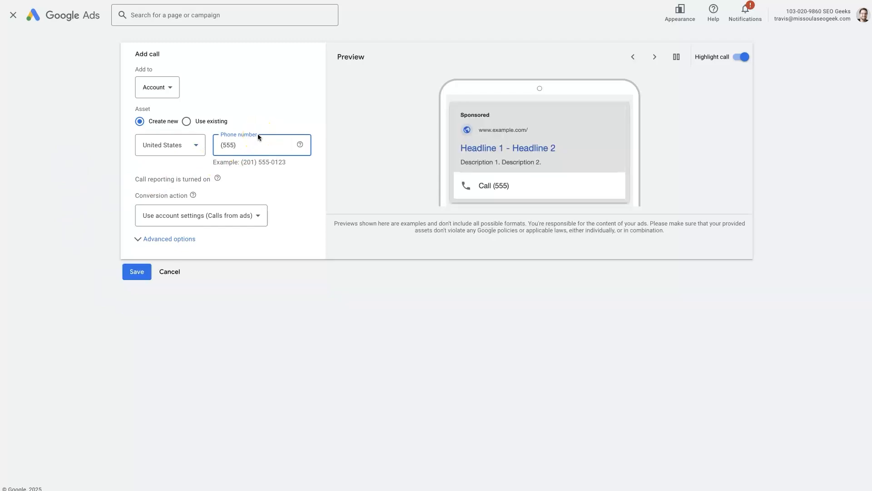
type("555-5555")
left_click_drag(286, 163, 241, 162)
left_click(267, 177)
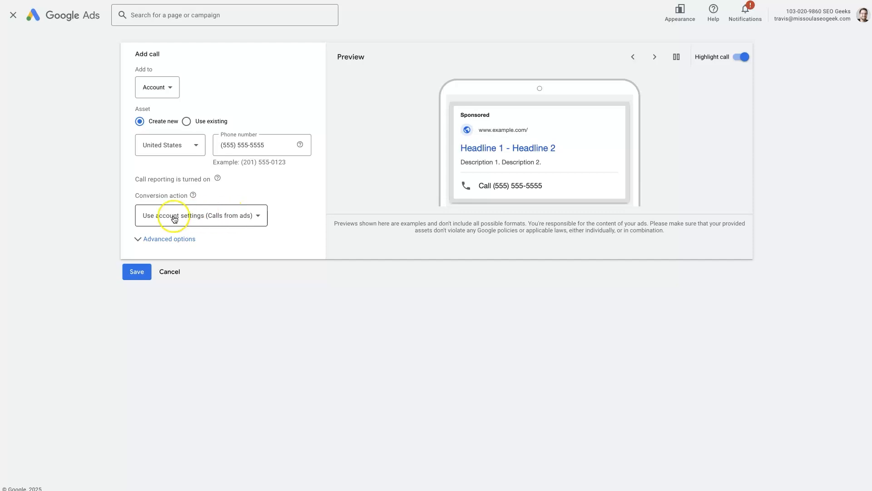
left_click(136, 271)
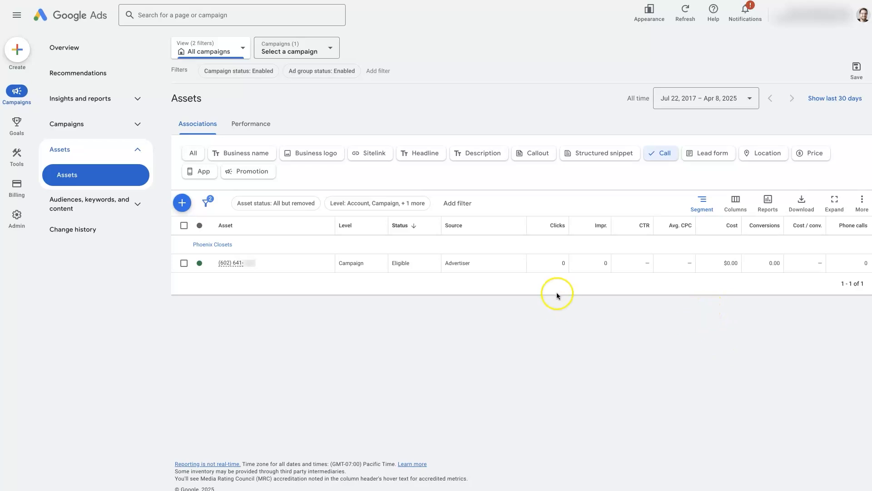
Step: Examine the Clicks and Phone calls figures of the existing call asset under the Phoenix Closets campaign
double_click(563, 266)
left_click(567, 317)
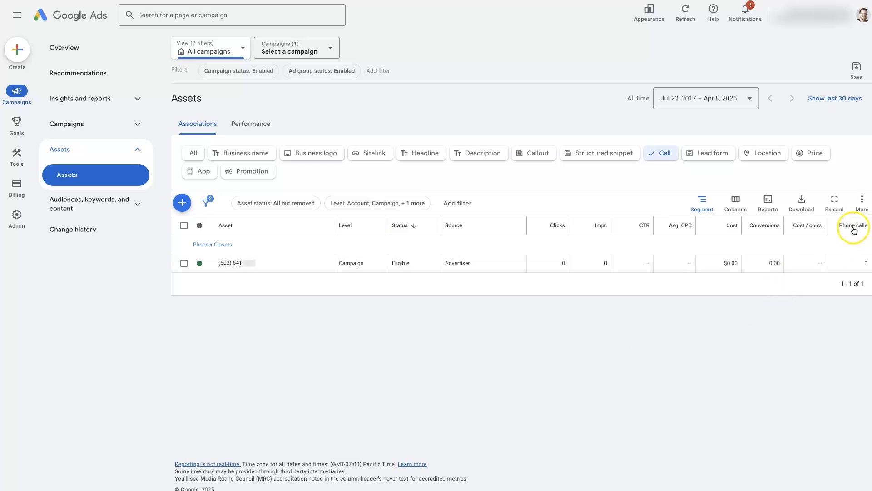
mouse_move(854, 228)
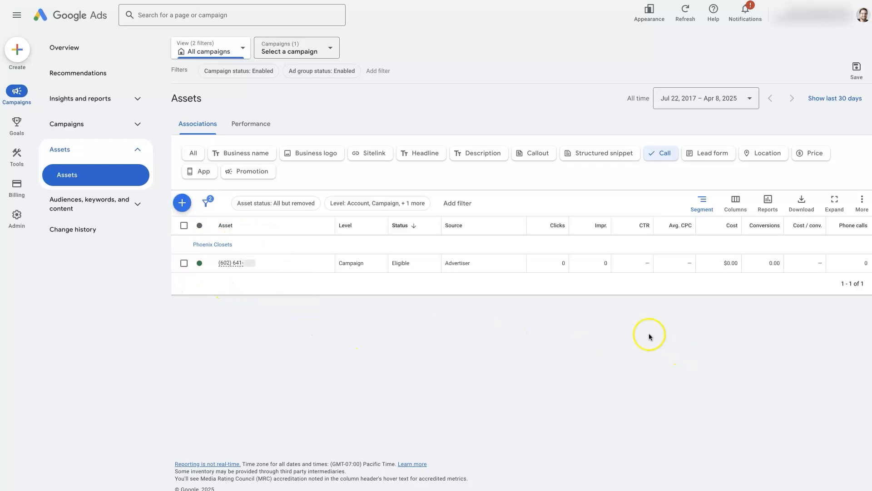
left_click(564, 263)
left_click(572, 320)
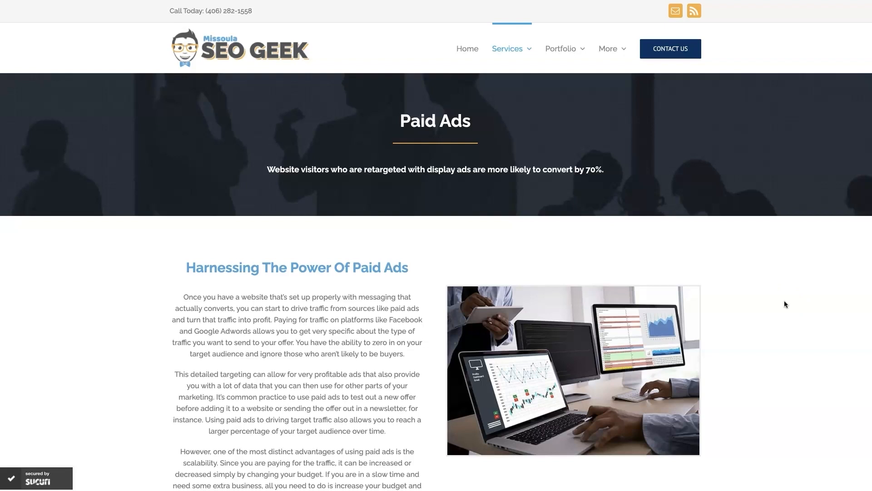
Step: Look through the Paid Ads page of the Missoula SEO Geek website, including its Google Ads section and the phone contact
scroll(773, 336, "down", 20)
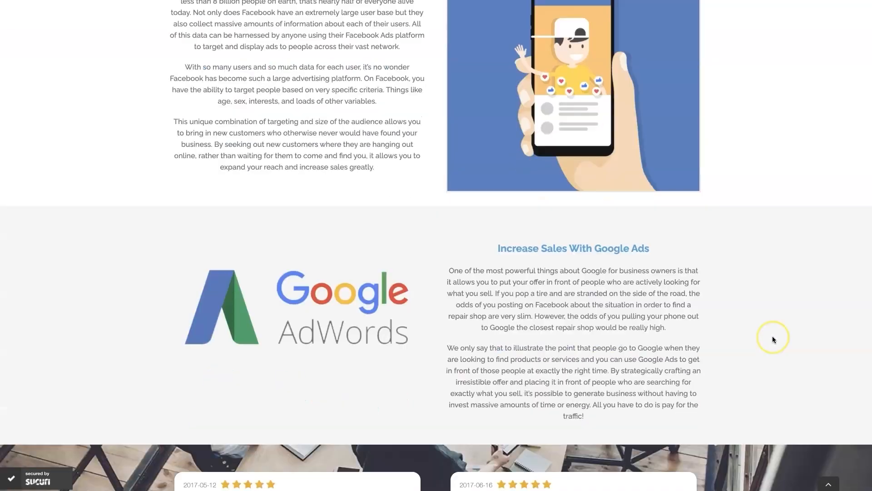
scroll(772, 339, "down", 1)
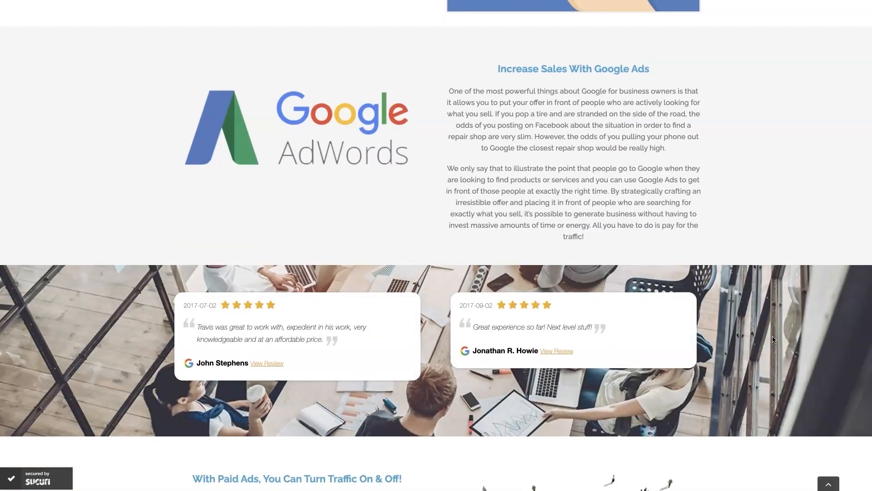
scroll(772, 339, "up", 1)
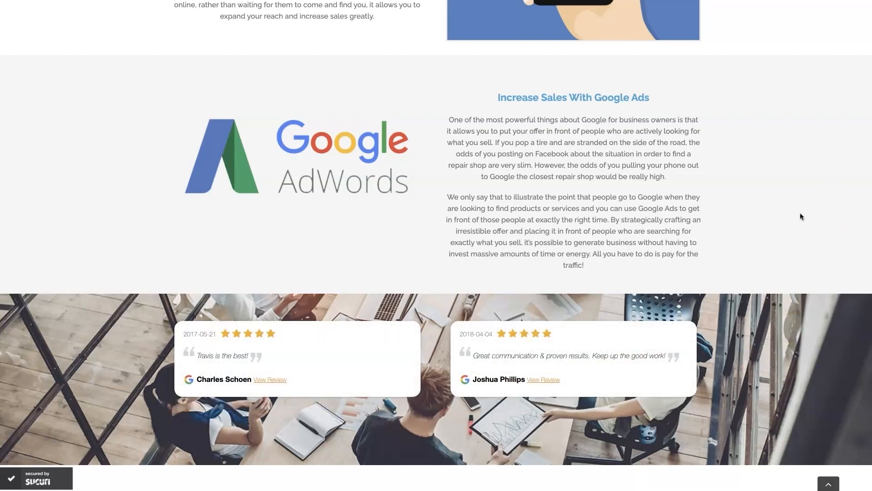
scroll(801, 215, "up", 15)
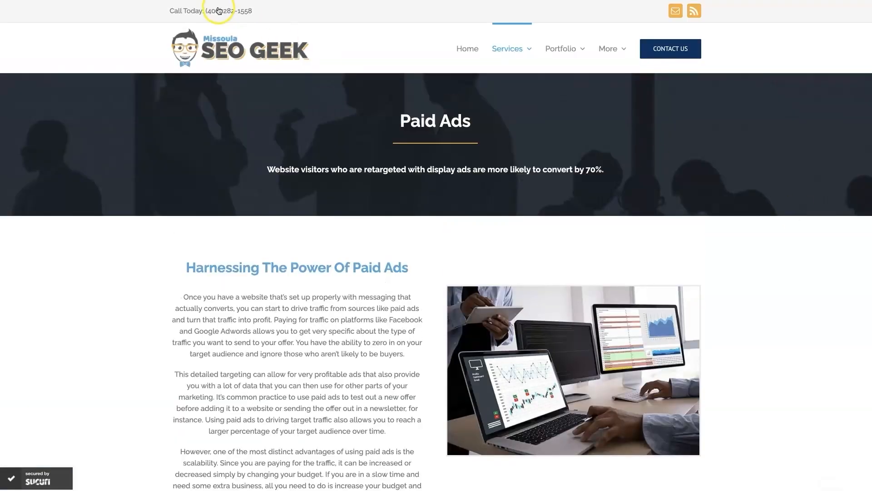